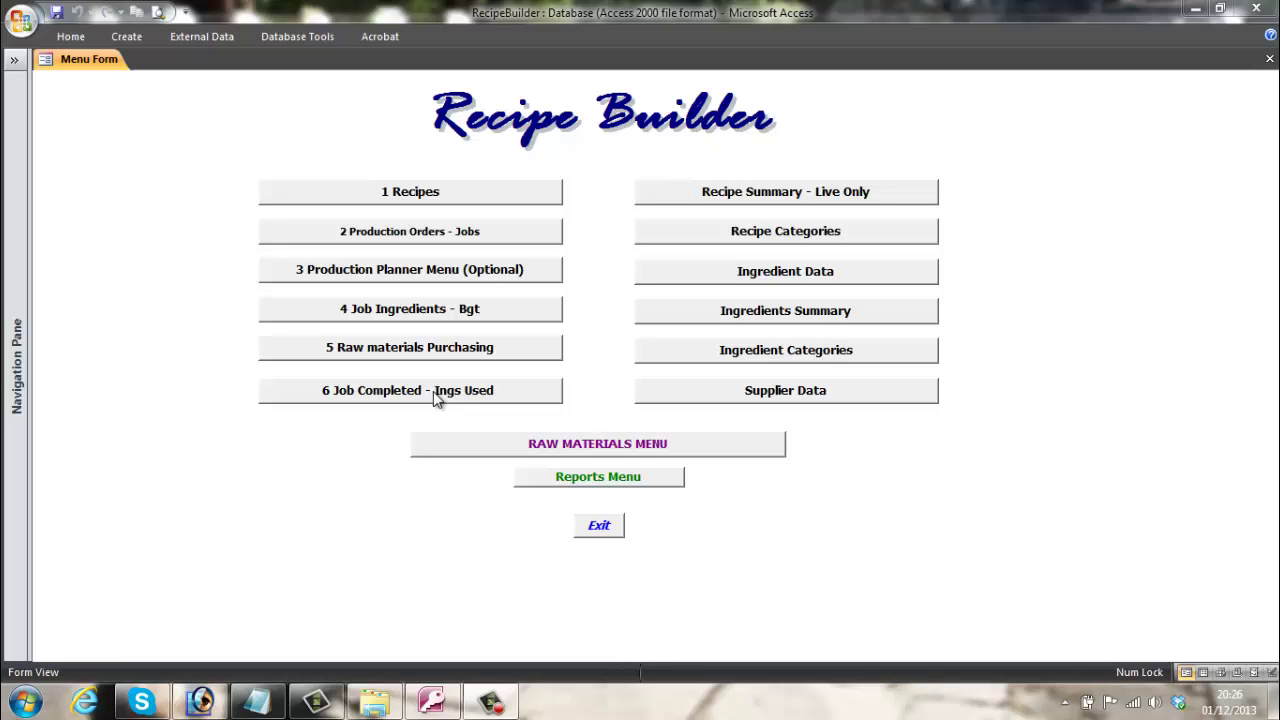
Review the budgeted and used ingredients of the New Fishcake job in the completed-job ingredients form and close it
{"action": "left_click", "coordinate": [436, 395]}
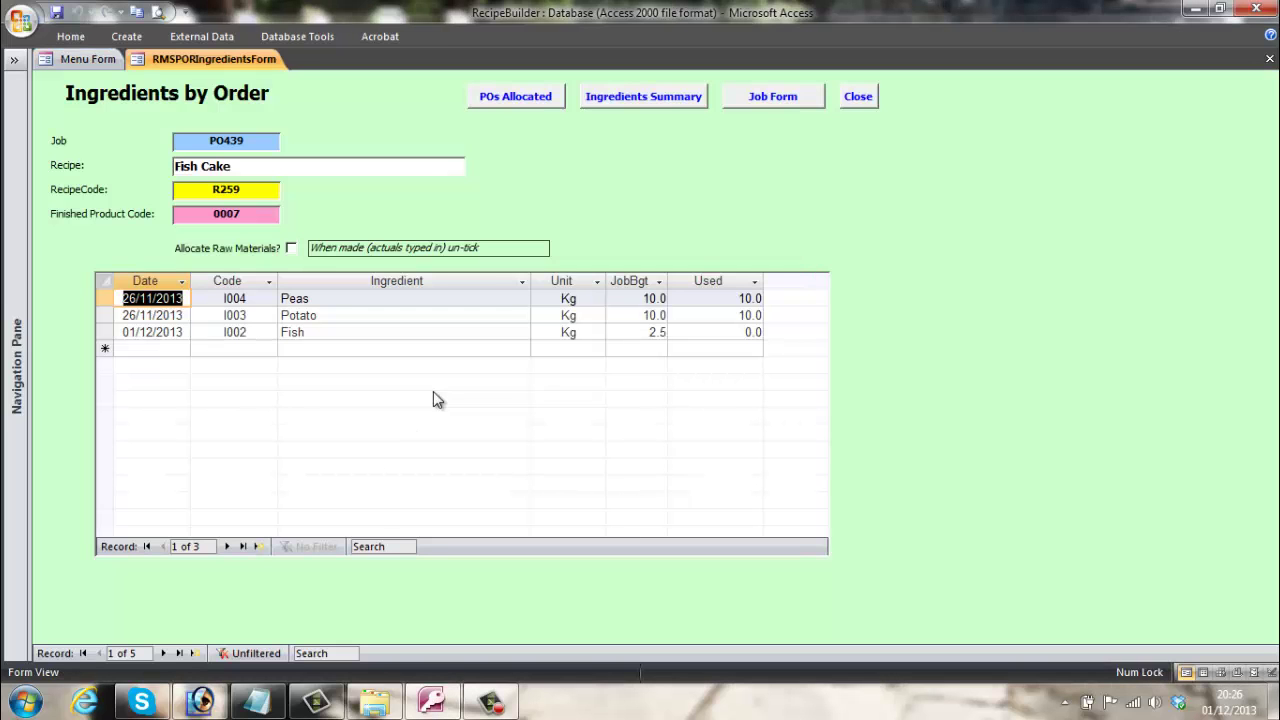
{"action": "left_click", "coordinate": [162, 654]}
{"action": "left_click", "coordinate": [162, 654]}
{"action": "left_click", "coordinate": [162, 654]}
{"action": "left_click", "coordinate": [162, 654]}
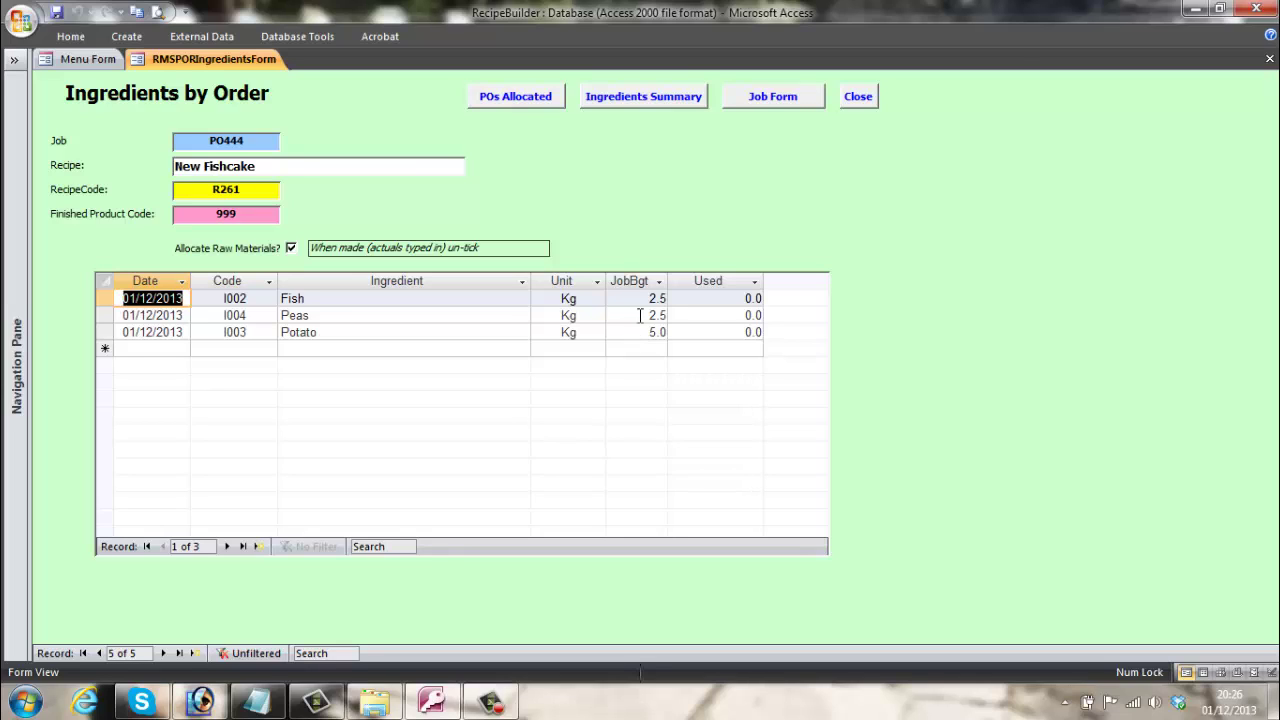
{"action": "left_click", "coordinate": [856, 100]}
Check in the raw materials stock summary which job accounts for the ordered Potato quantity, and return to the main menu
{"action": "left_click", "coordinate": [600, 446]}
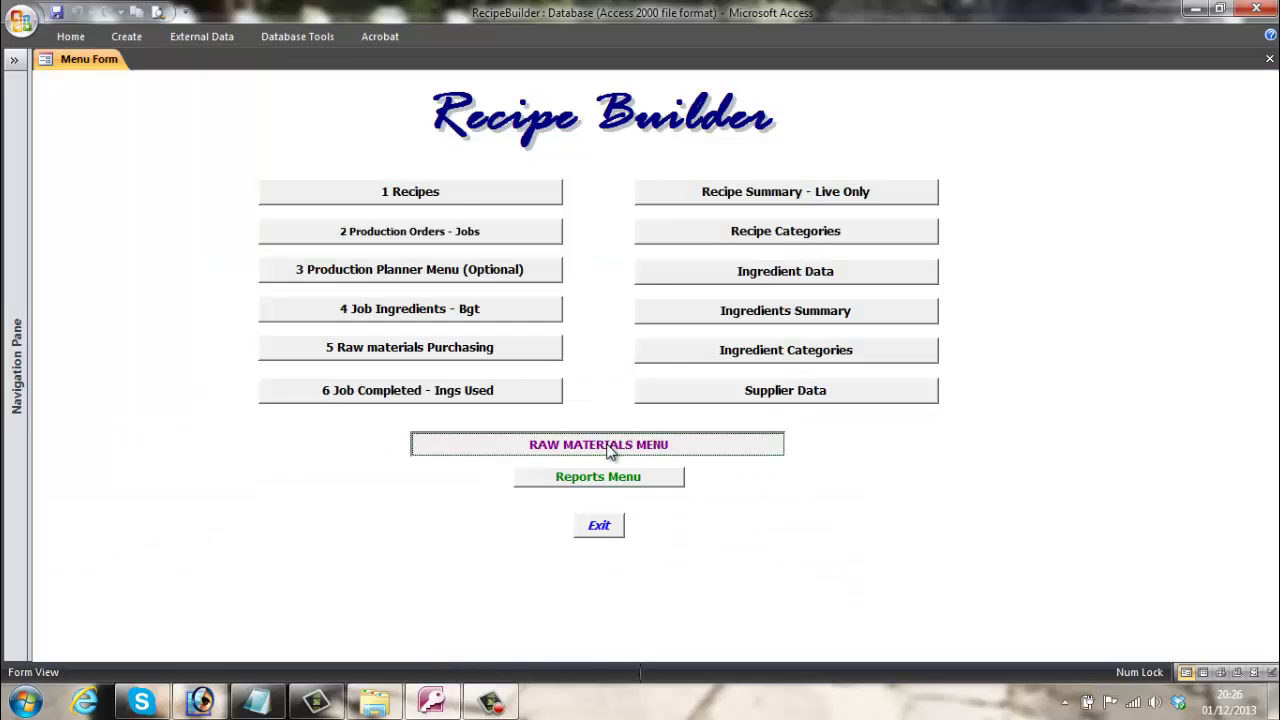
{"action": "left_click", "coordinate": [580, 223]}
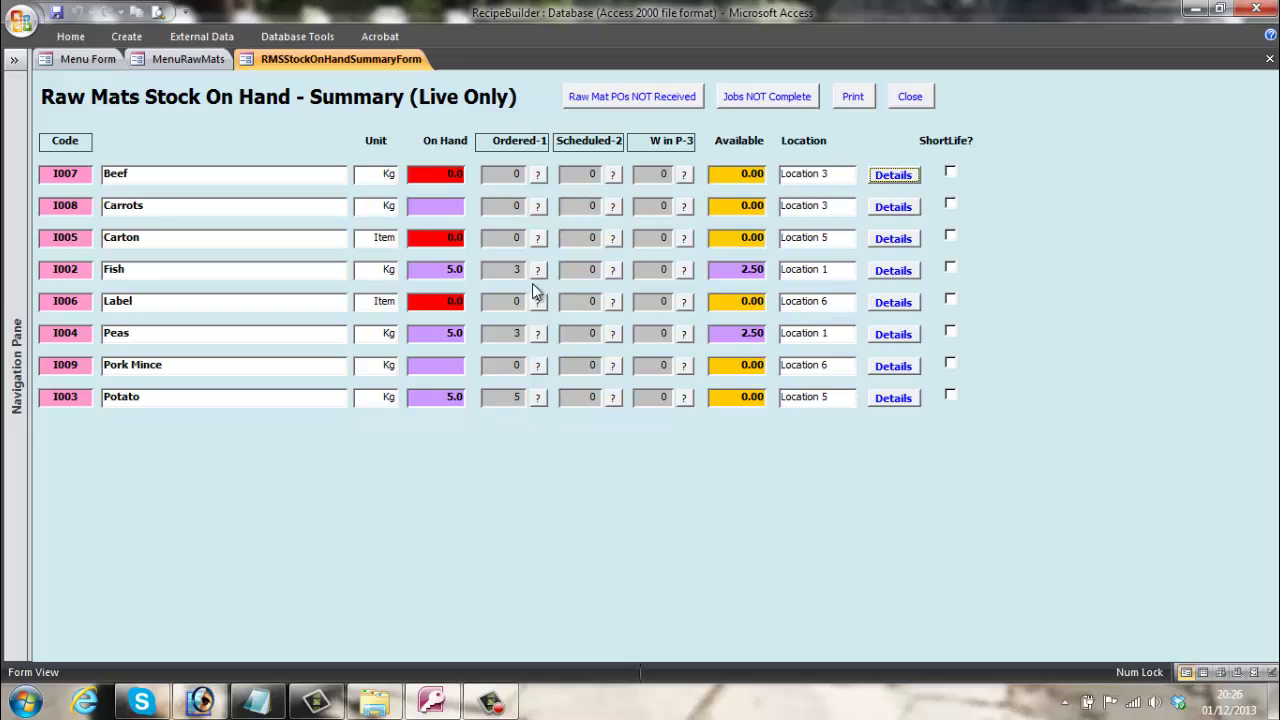
{"action": "left_click", "coordinate": [537, 398]}
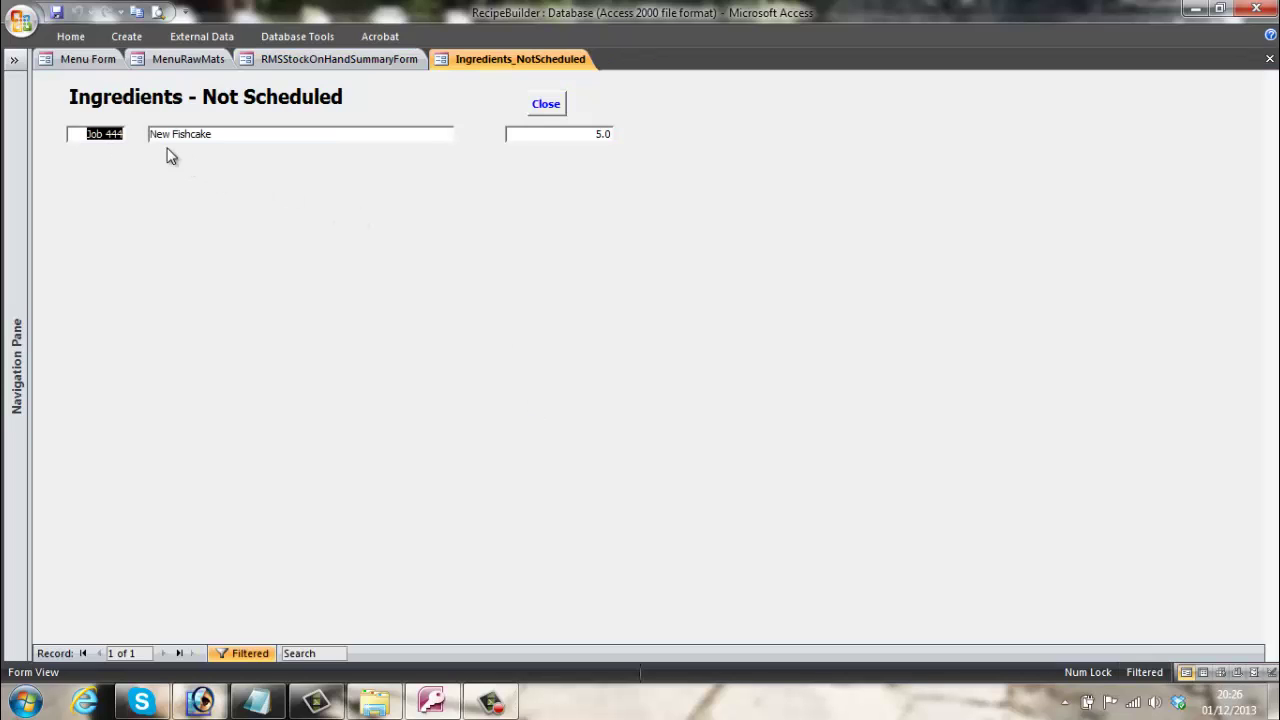
{"action": "left_click", "coordinate": [543, 105]}
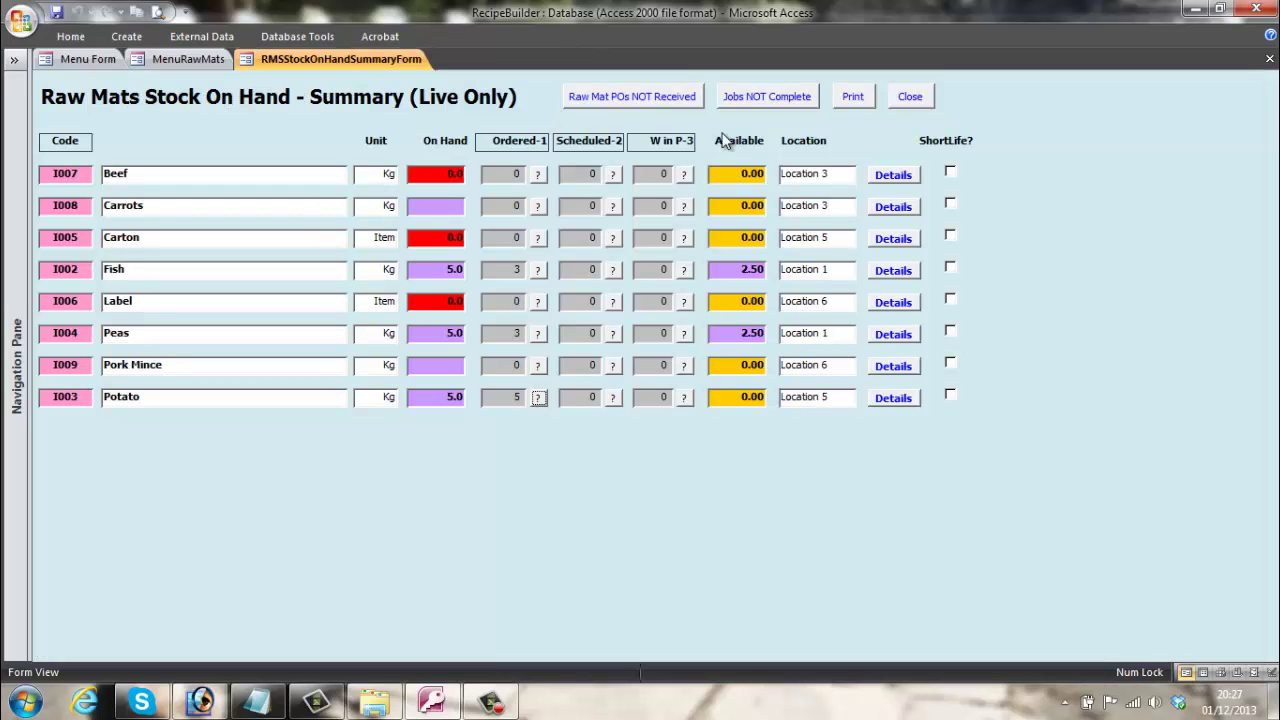
{"action": "left_click", "coordinate": [909, 96]}
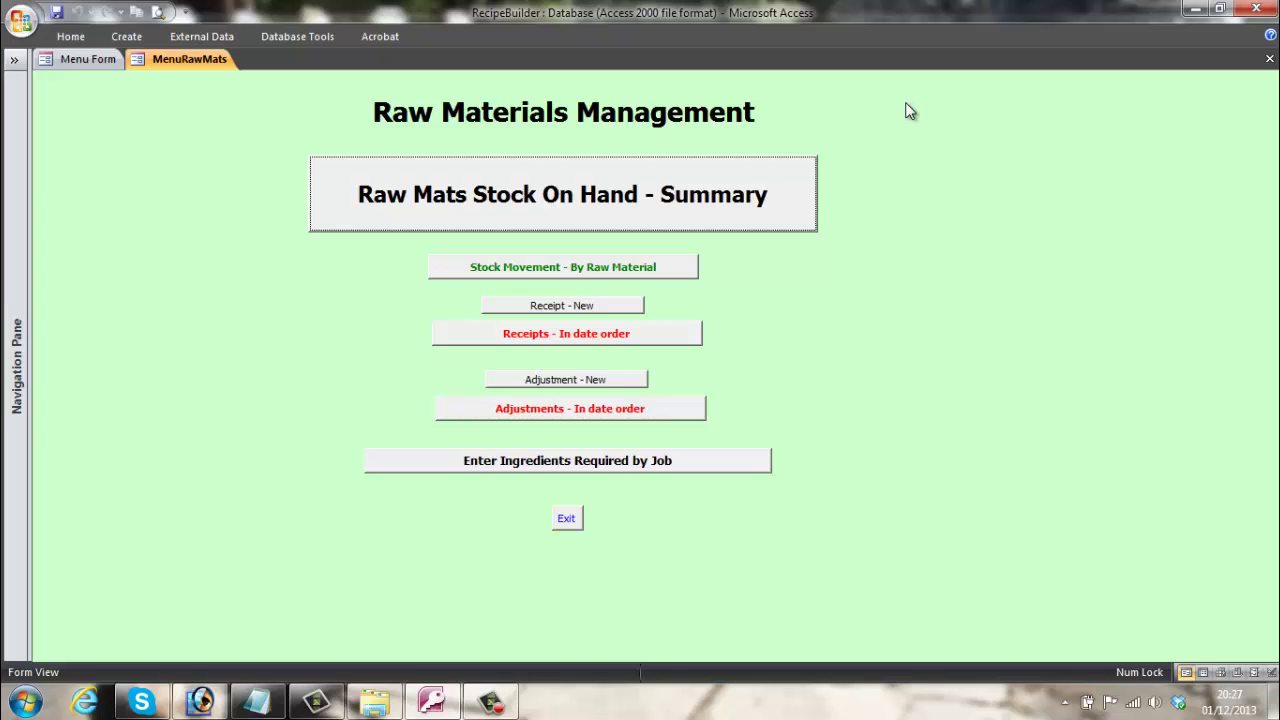
{"action": "left_click", "coordinate": [566, 518]}
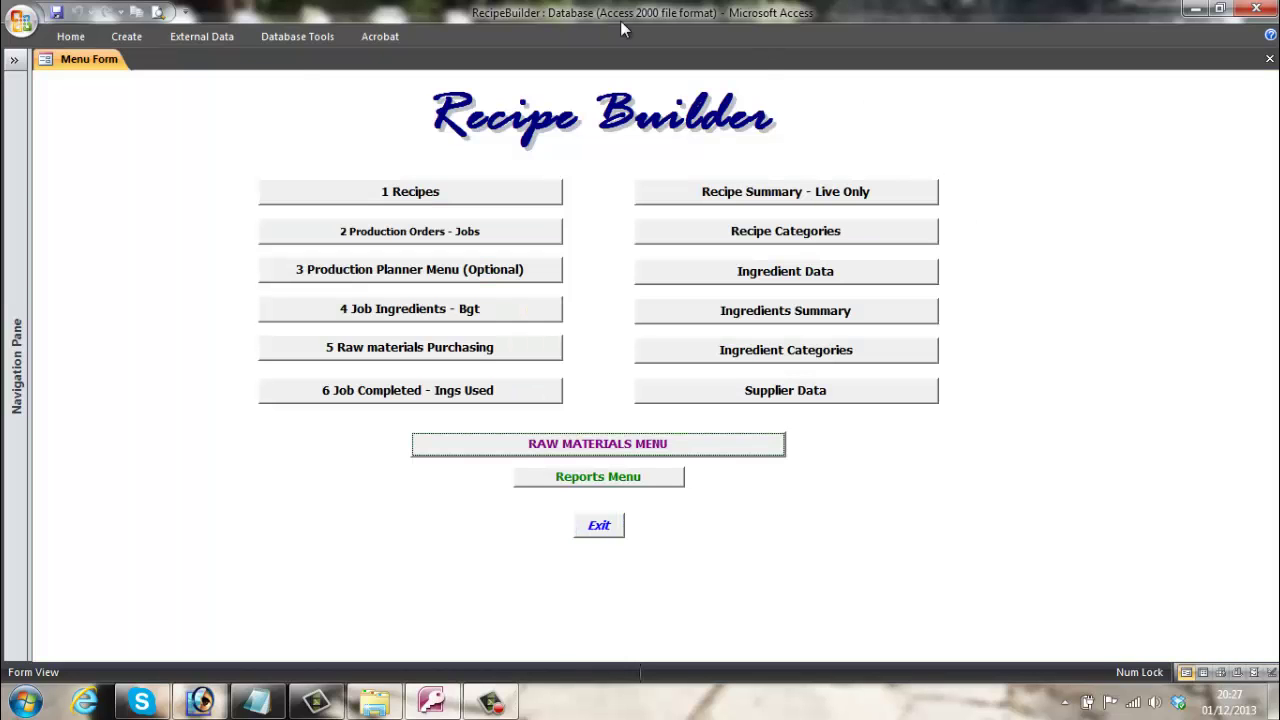
Set the status of the New Fishcake production order to WinP / Made NO VAP and close the order
{"action": "left_click", "coordinate": [348, 232]}
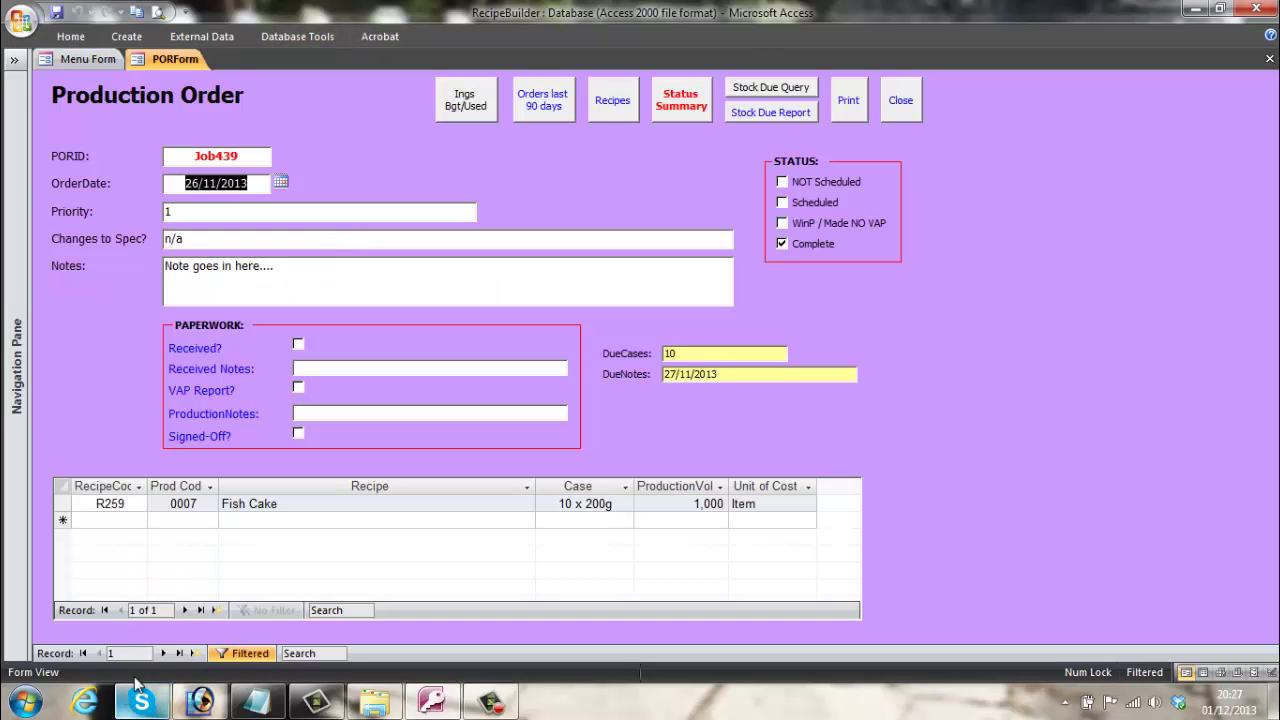
{"action": "left_click", "coordinate": [165, 655]}
{"action": "left_click", "coordinate": [168, 656]}
{"action": "left_click", "coordinate": [168, 656]}
{"action": "left_click", "coordinate": [165, 655]}
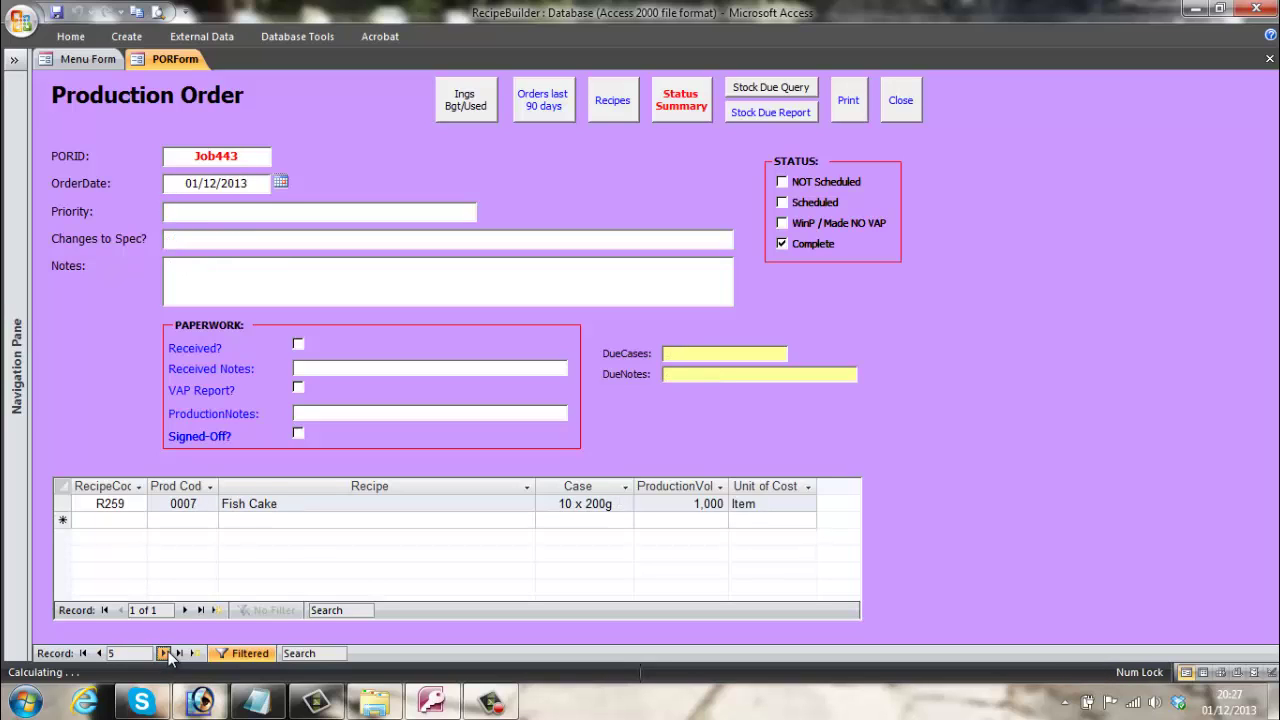
{"action": "left_click", "coordinate": [165, 655]}
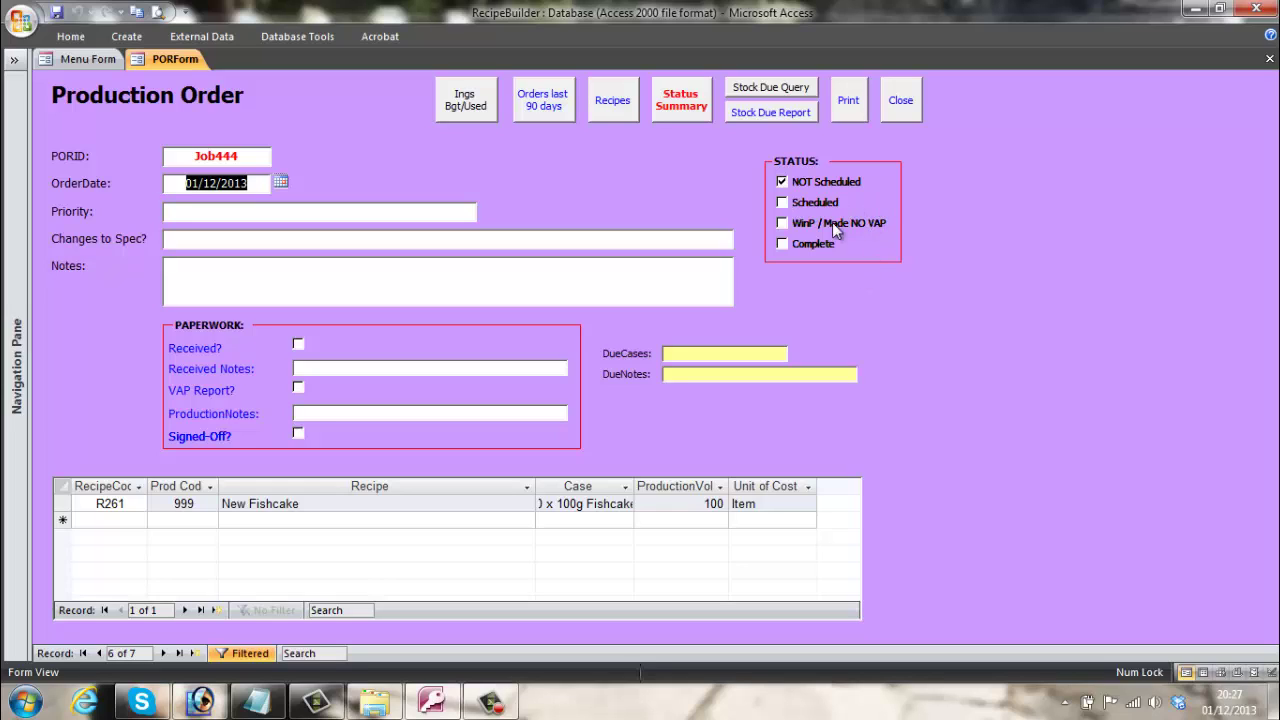
{"action": "left_click", "coordinate": [783, 223]}
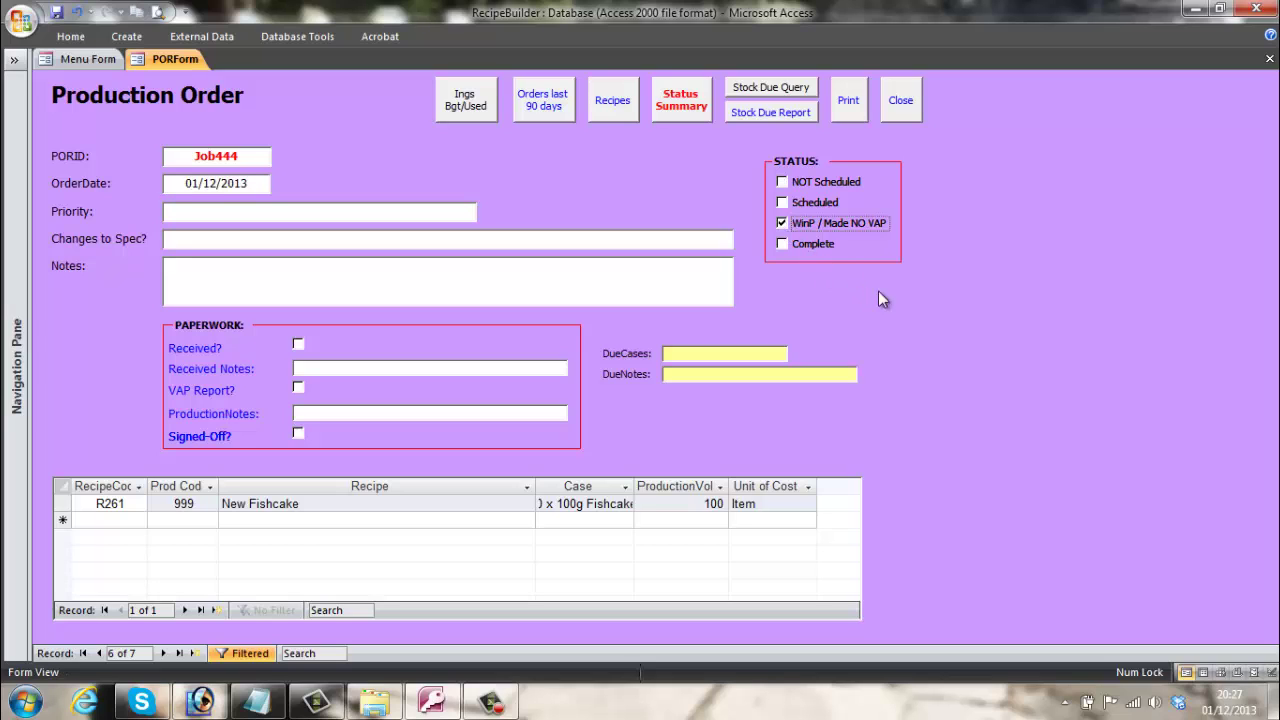
{"action": "left_click", "coordinate": [902, 106]}
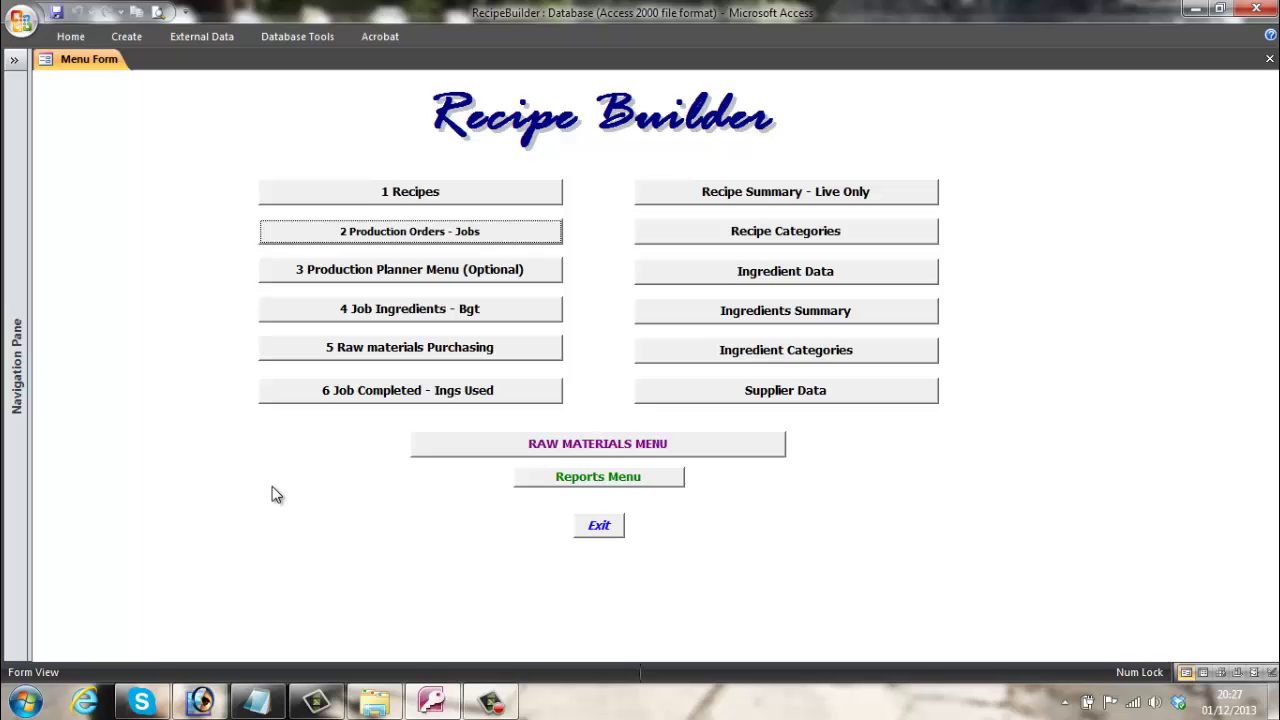
Check in the raw materials stock summary which job holds the Fish quantity in progress, and return to the main menu
{"action": "left_click", "coordinate": [506, 443]}
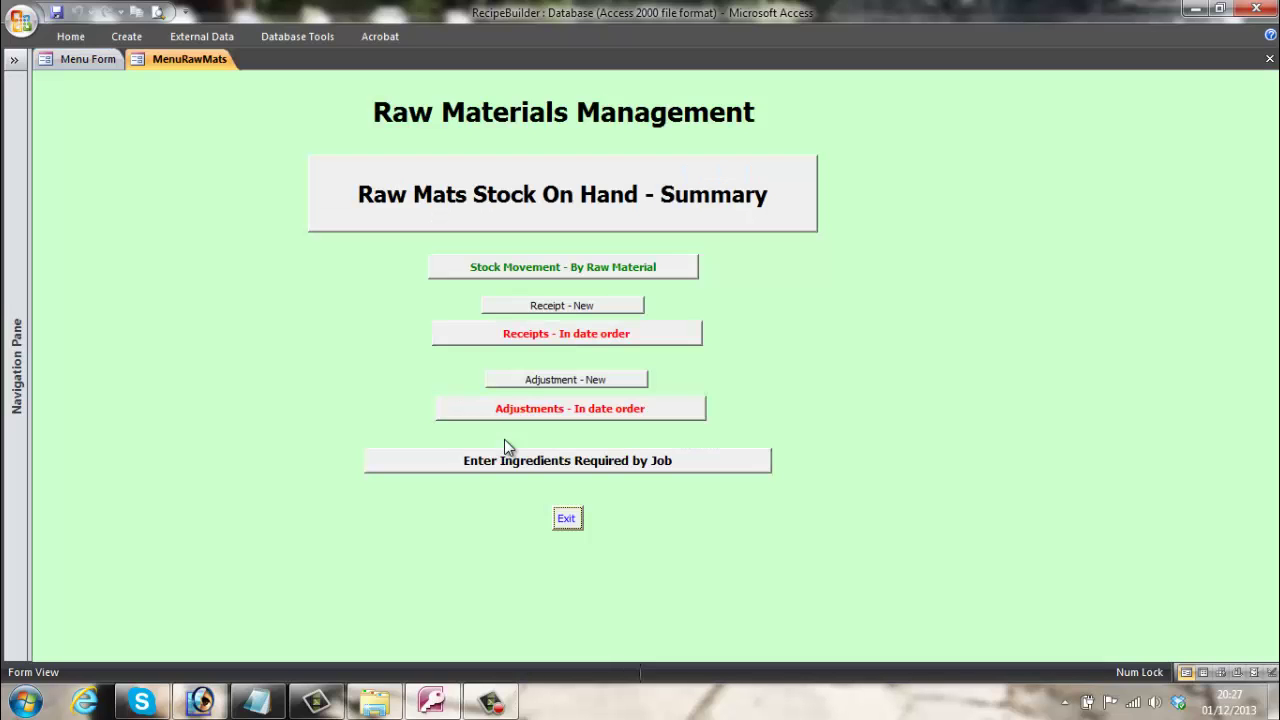
{"action": "left_click", "coordinate": [556, 194]}
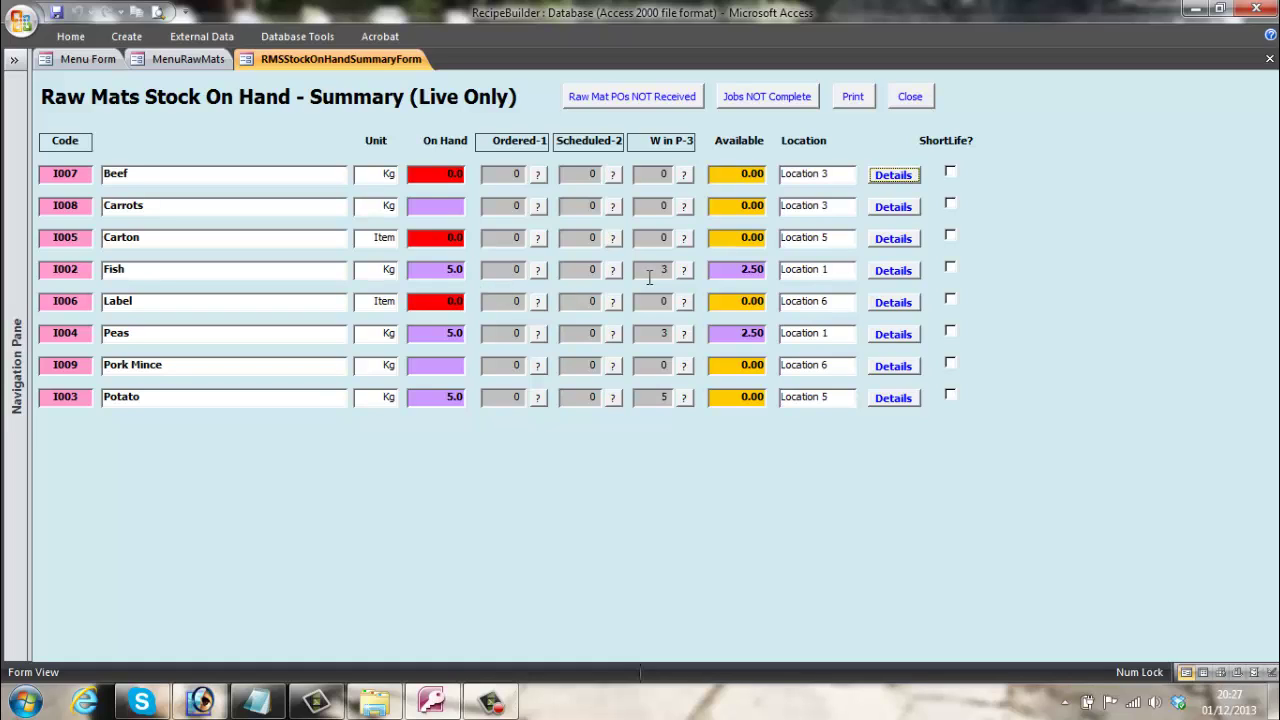
{"action": "left_click", "coordinate": [684, 272]}
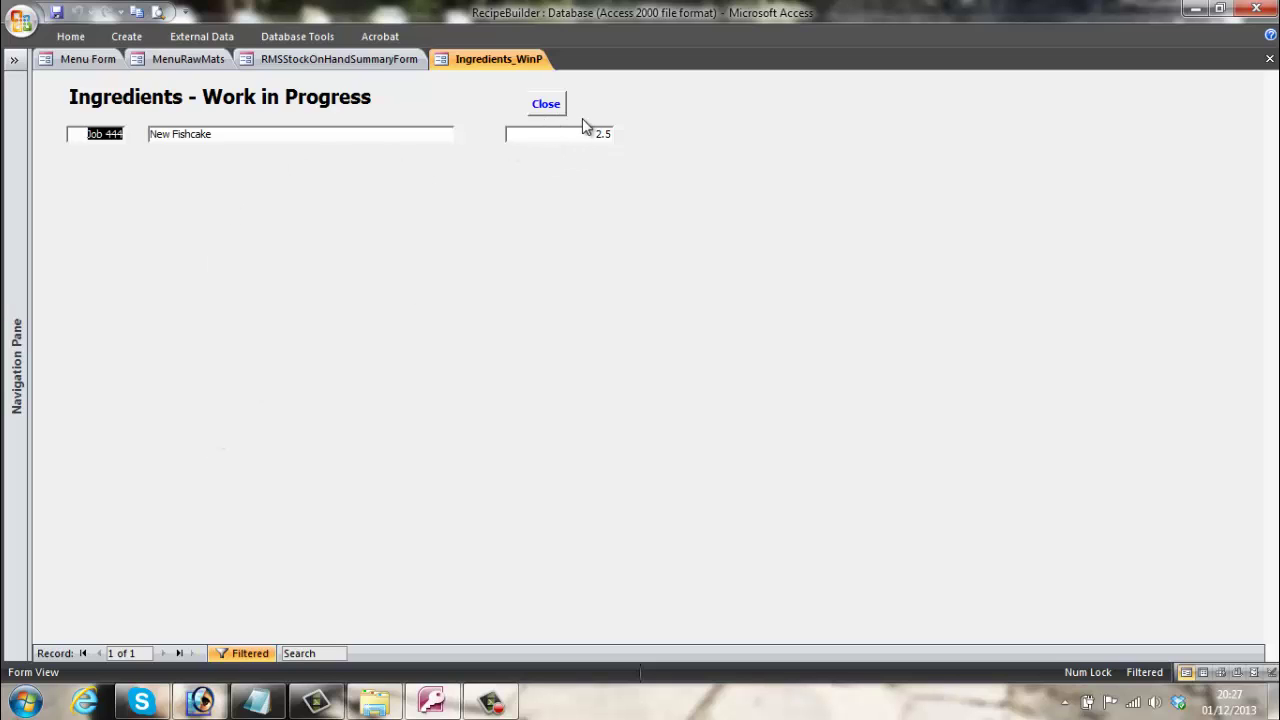
{"action": "left_click", "coordinate": [546, 104]}
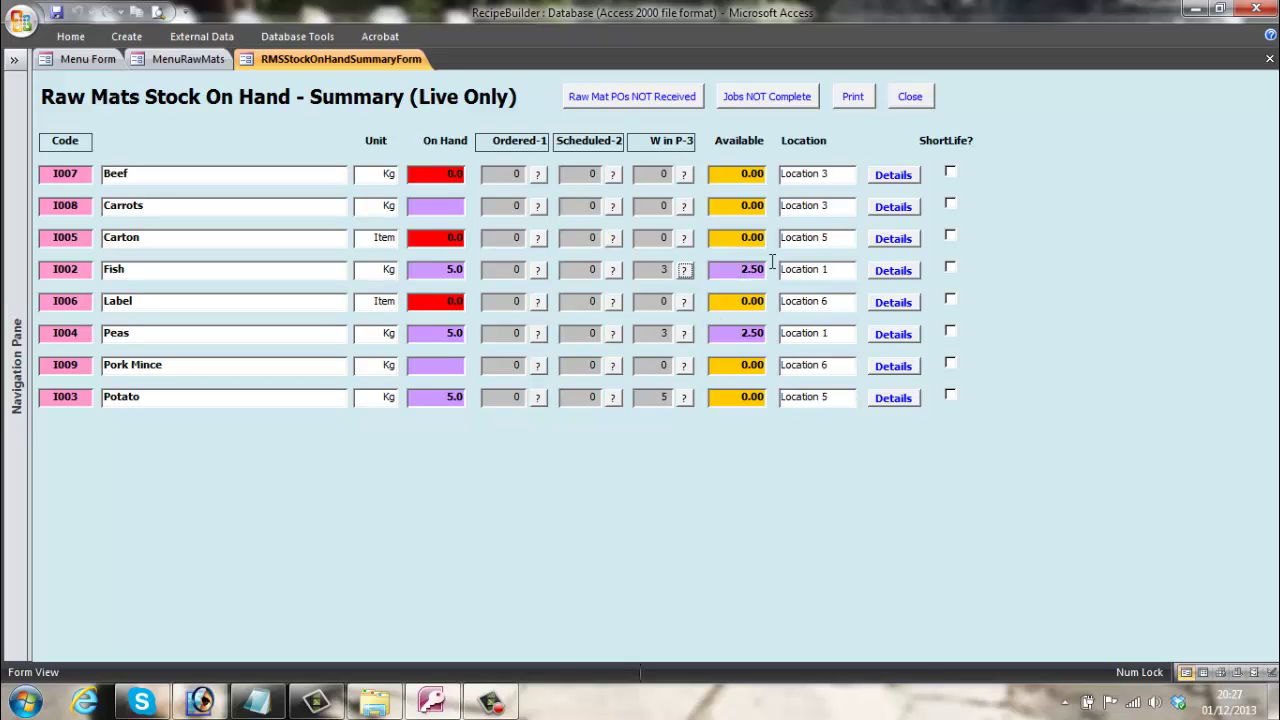
{"action": "left_click", "coordinate": [908, 100]}
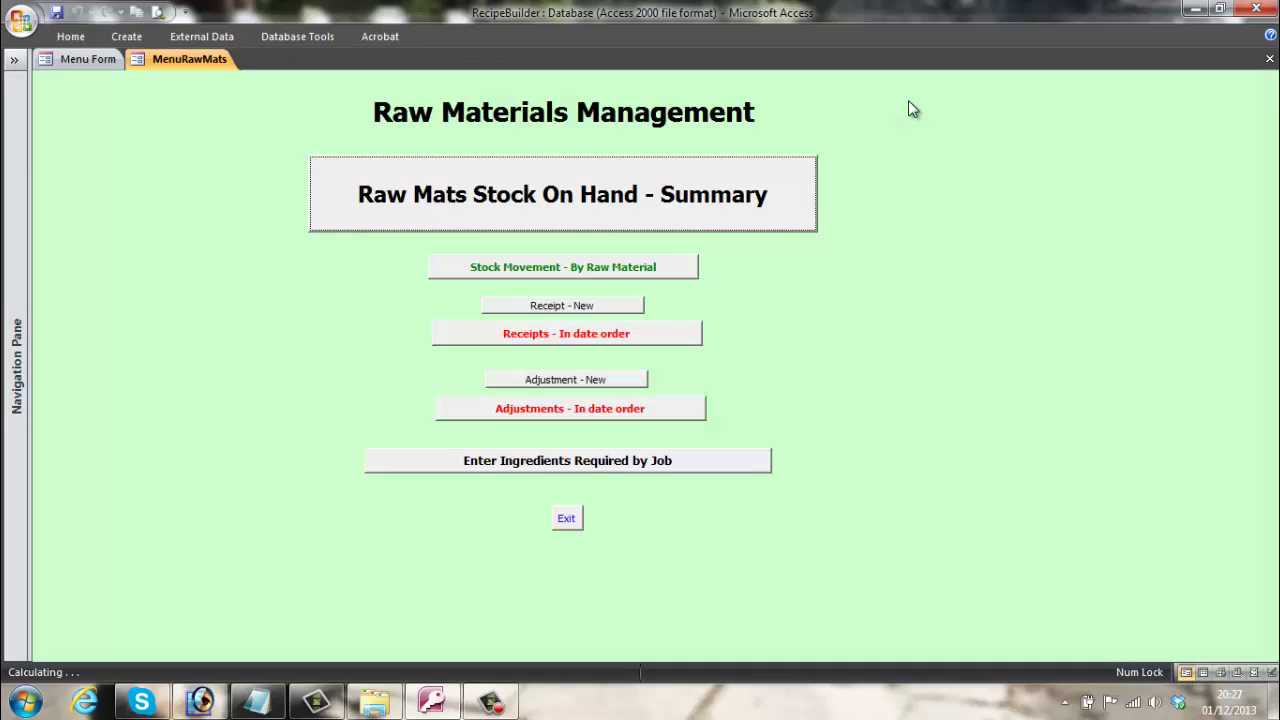
{"action": "left_click", "coordinate": [568, 520]}
Set the status of the New Fishcake production order to Complete
{"action": "left_click", "coordinate": [410, 230]}
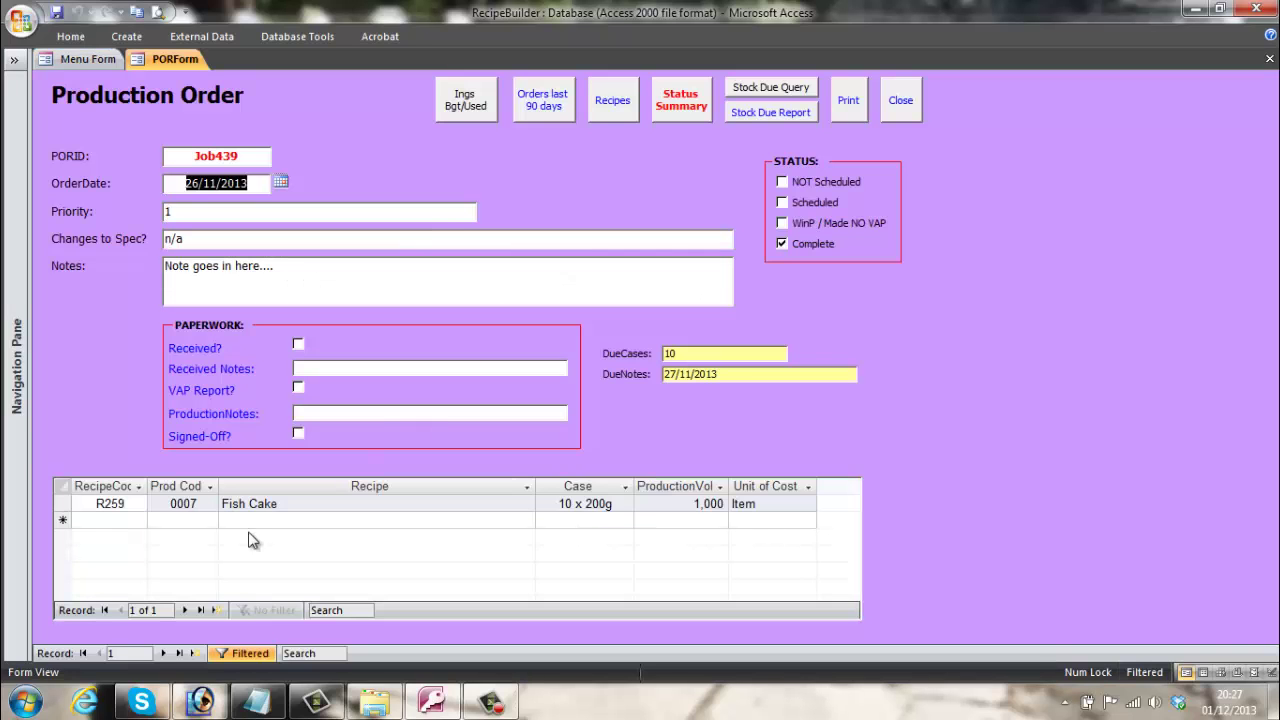
{"action": "left_click", "coordinate": [163, 653]}
{"action": "left_click", "coordinate": [163, 653]}
{"action": "left_click", "coordinate": [163, 653]}
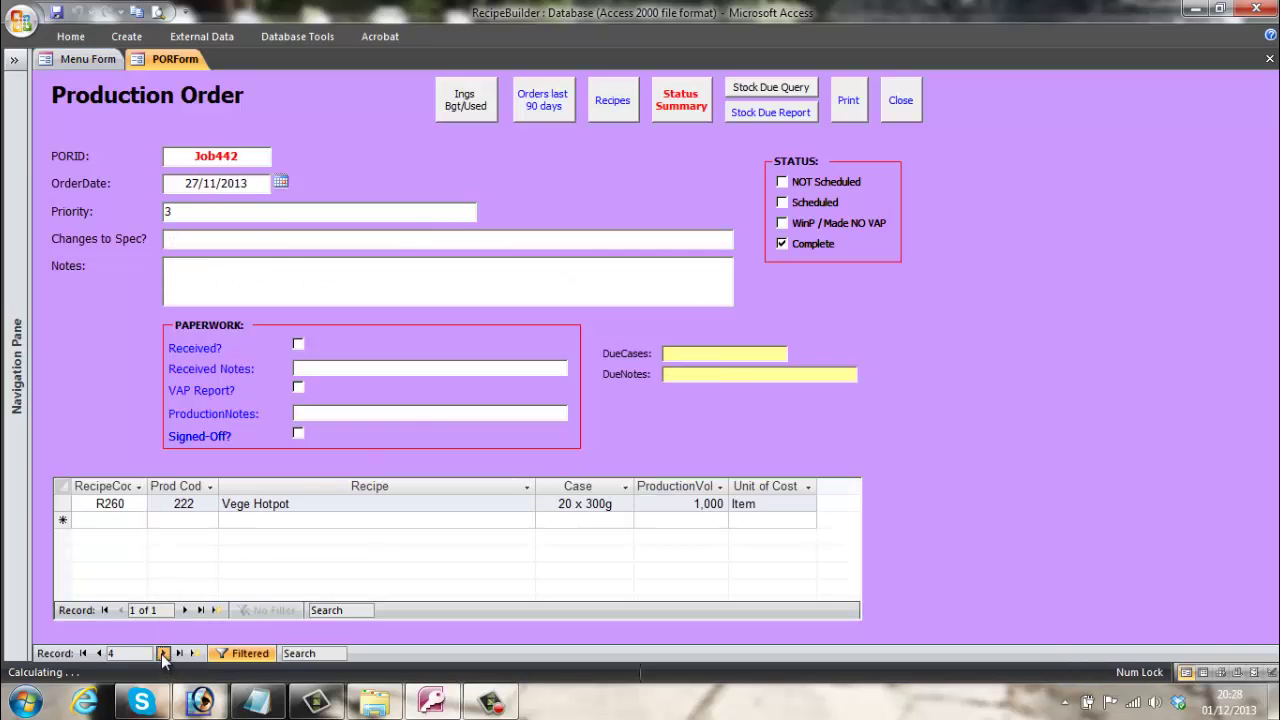
{"action": "left_click", "coordinate": [163, 653]}
{"action": "left_click", "coordinate": [163, 653]}
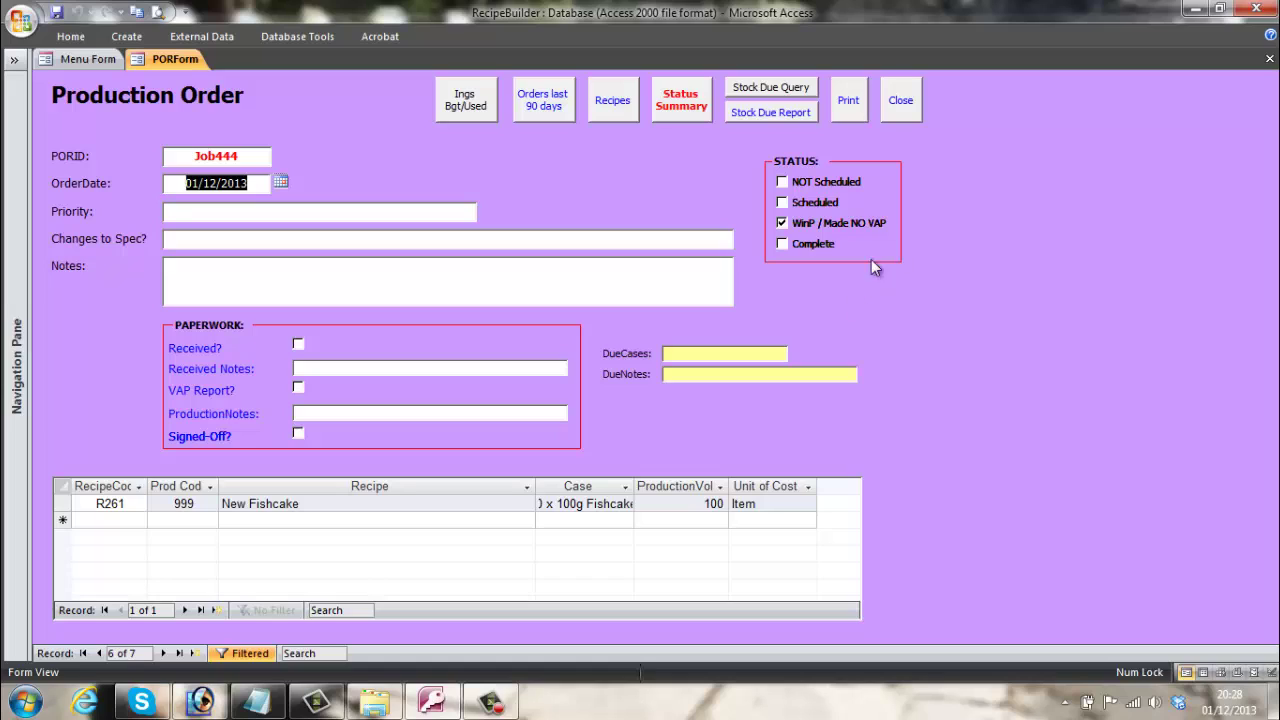
{"action": "left_click", "coordinate": [782, 245]}
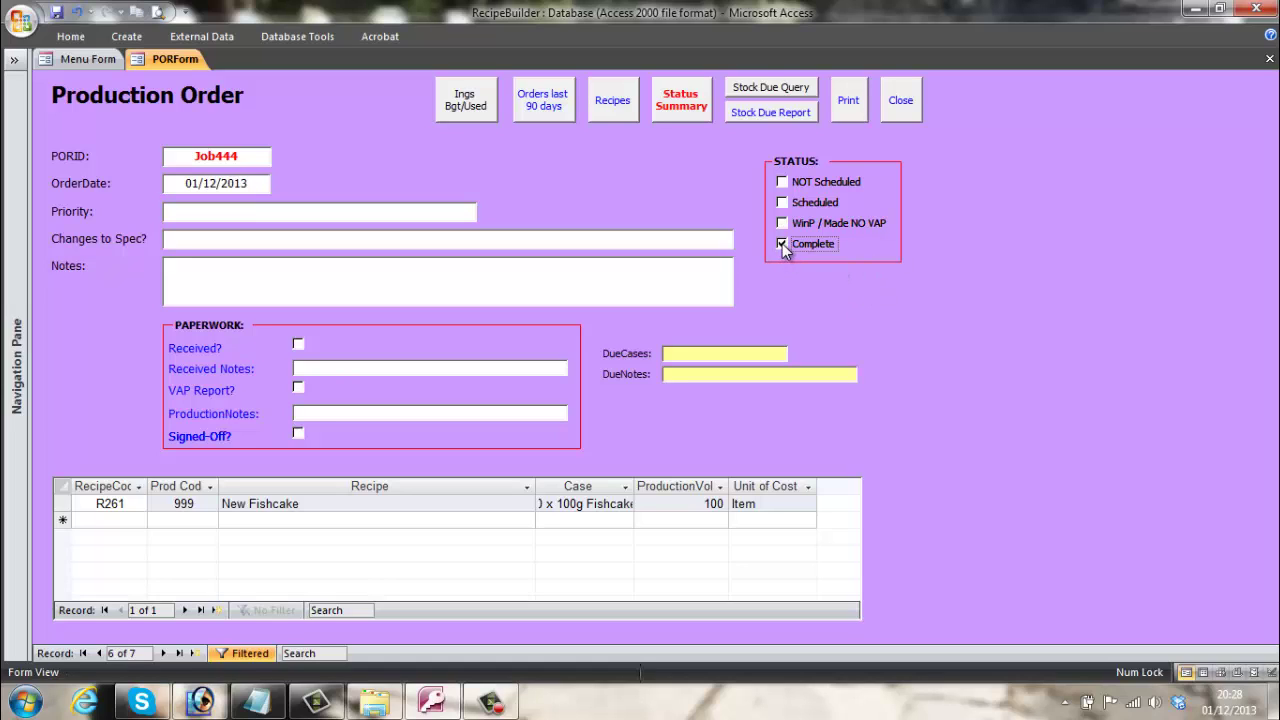
Record the New Fishcake job's used ingredients as Fish 4, Peas 2.5 and Potato 5 kg, and return to the main menu
{"action": "left_click", "coordinate": [466, 107]}
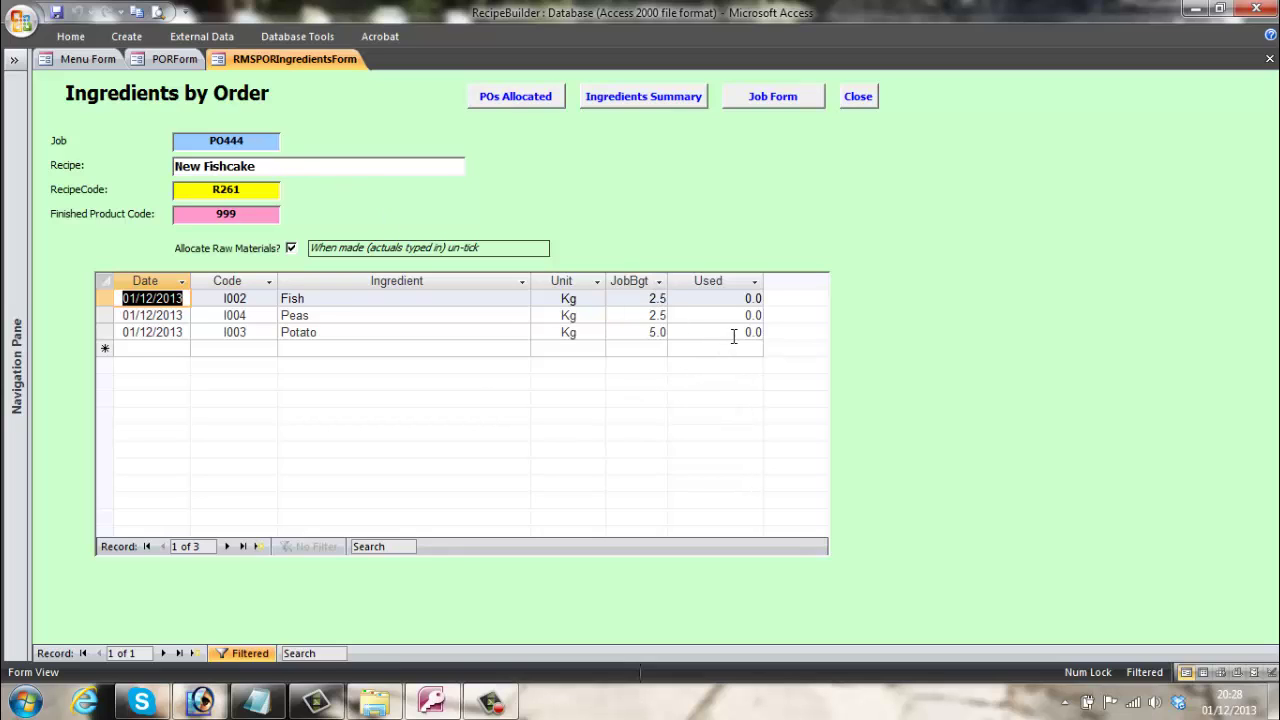
{"action": "left_click", "coordinate": [742, 298]}
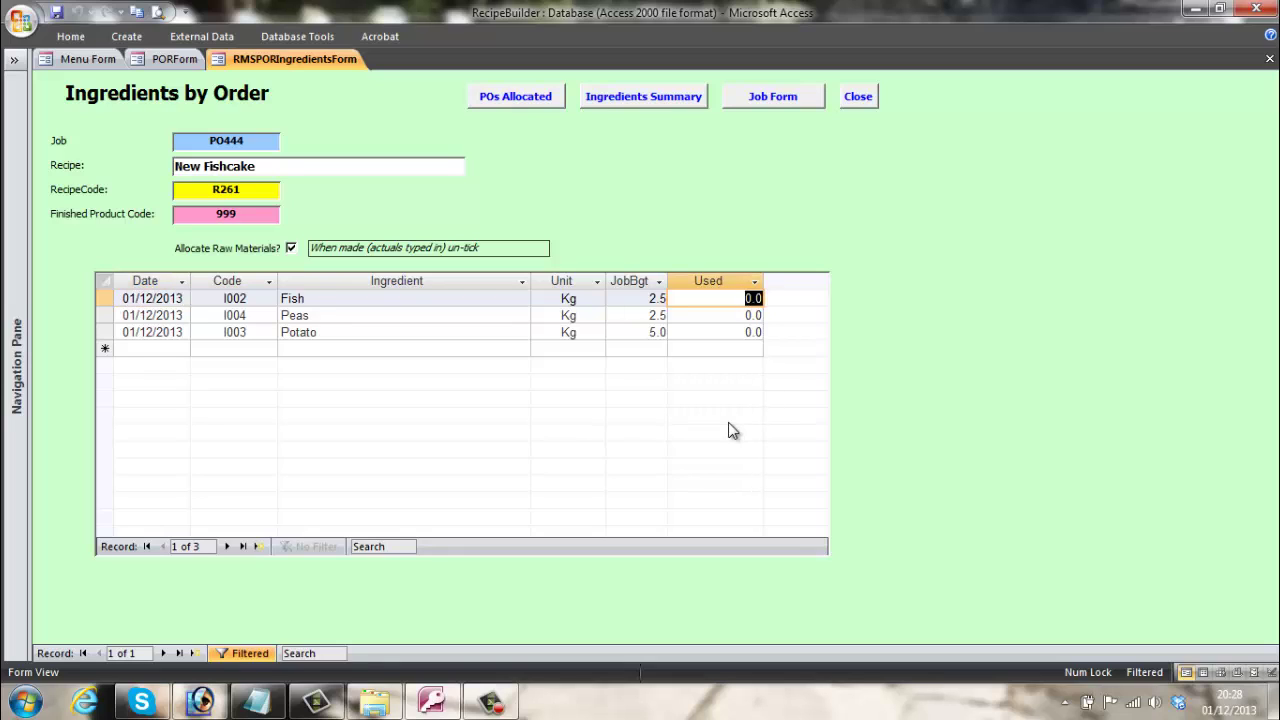
{"action": "type", "text": "4"}
{"action": "key", "text": "Return"}
{"action": "key", "text": "Return"}
{"action": "key", "text": "Return"}
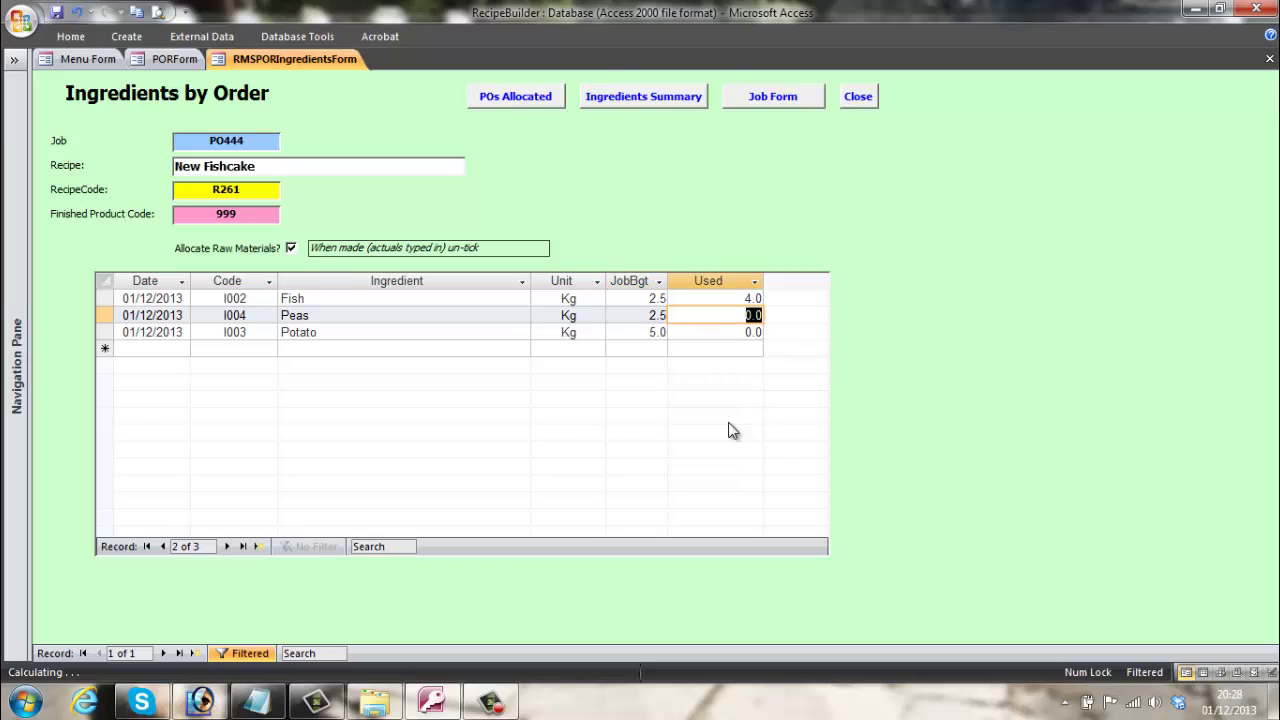
{"action": "type", "text": "2.5"}
{"action": "key", "text": "Return"}
{"action": "key", "text": "Return"}
{"action": "key", "text": "Return"}
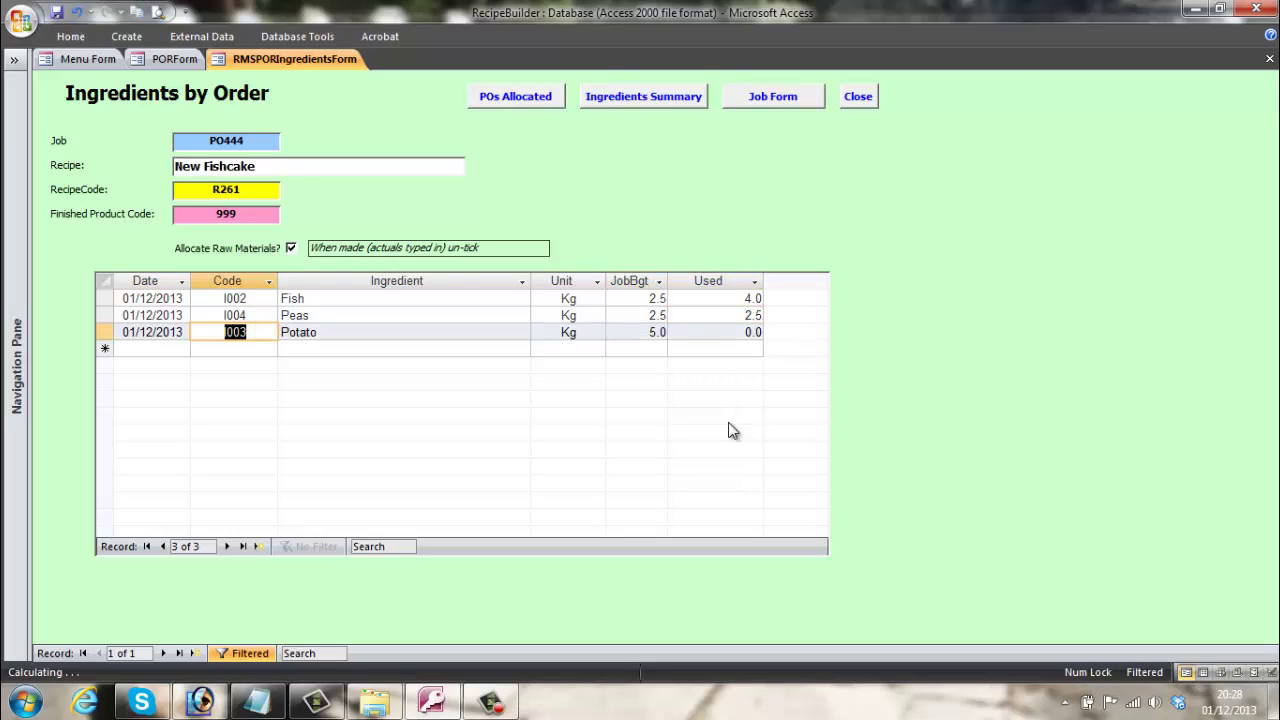
{"action": "type", "text": "5"}
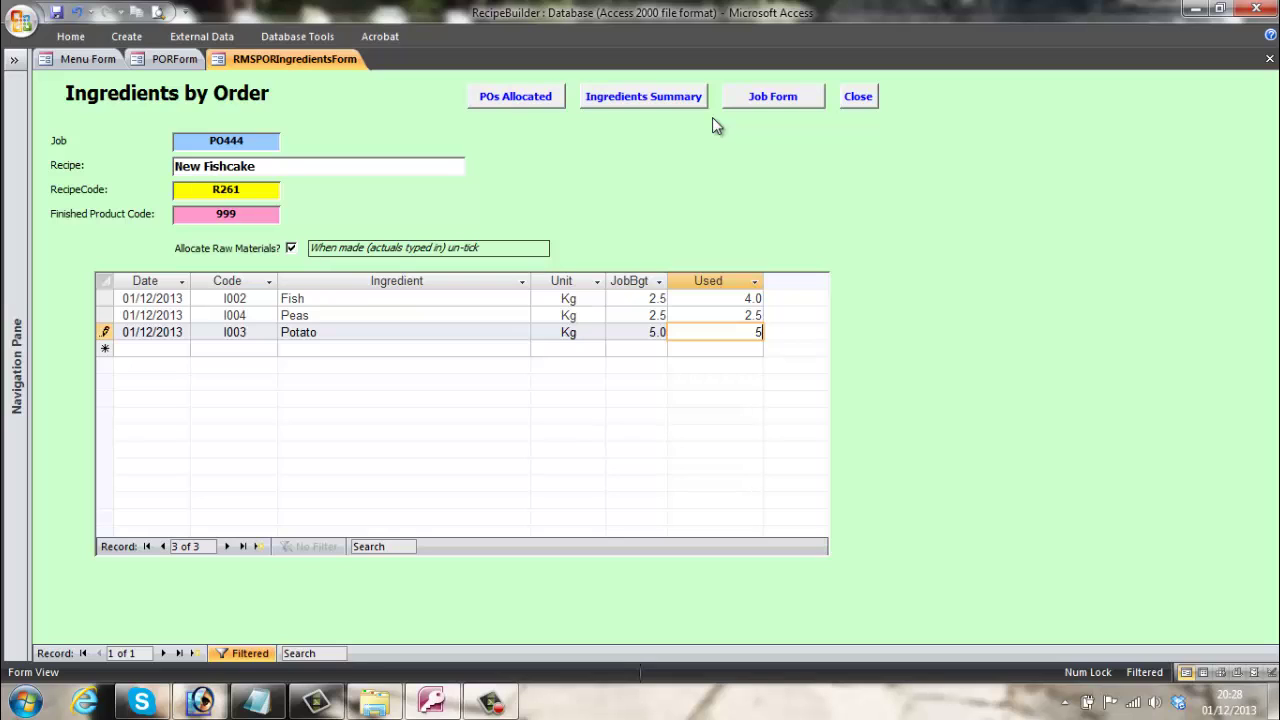
{"action": "left_click", "coordinate": [855, 97]}
{"action": "left_click", "coordinate": [893, 104]}
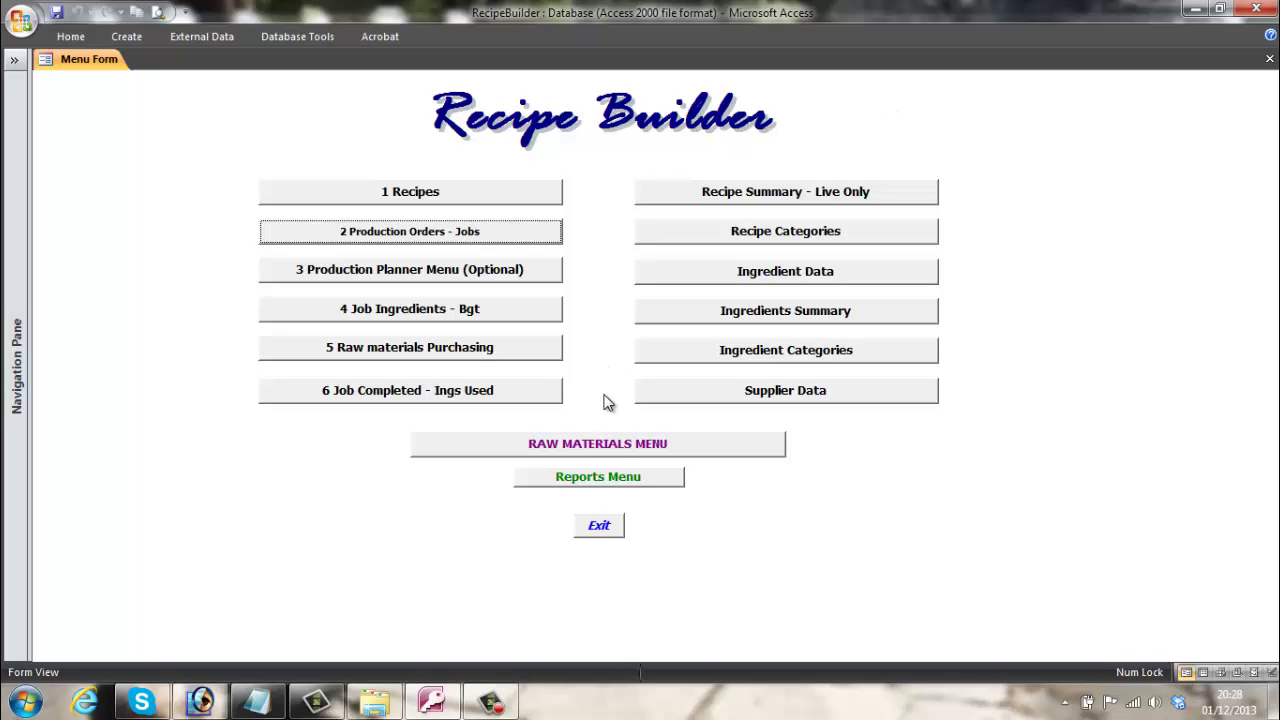
Review the raw materials stock on hand summary for the Fish, Peas and Potato quantities
{"action": "left_click", "coordinate": [603, 449]}
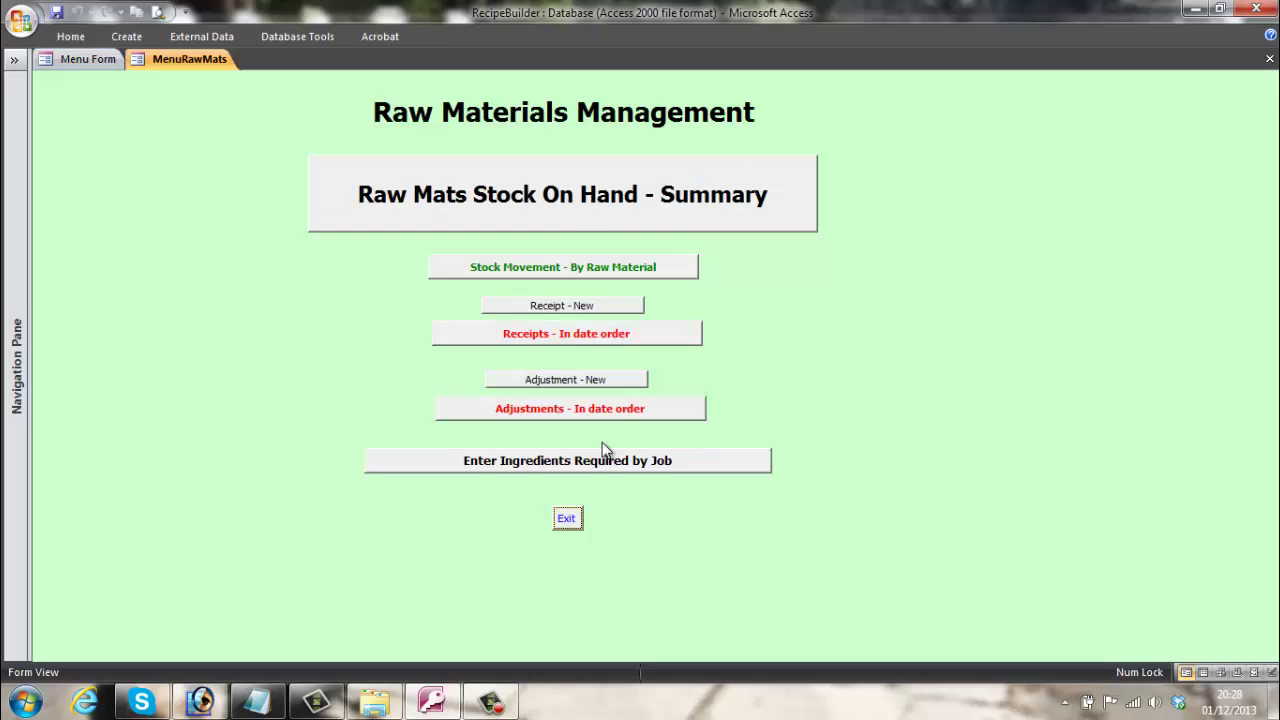
{"action": "left_click", "coordinate": [582, 195]}
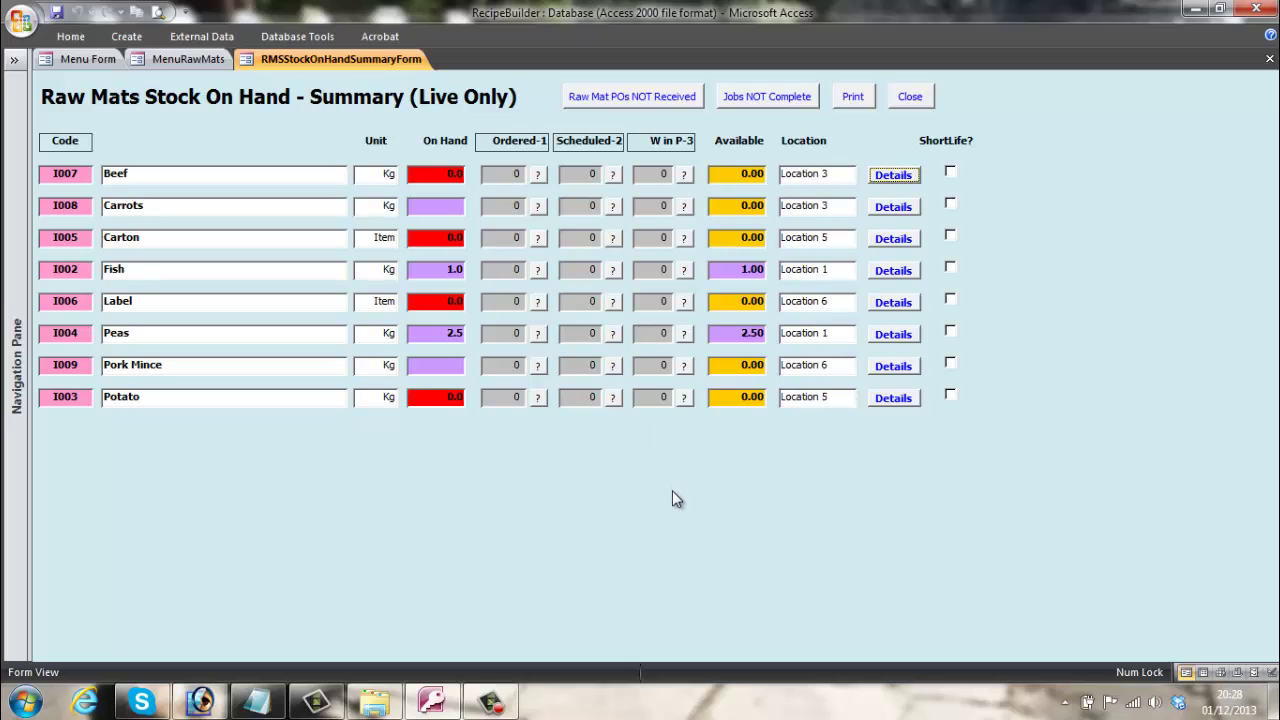